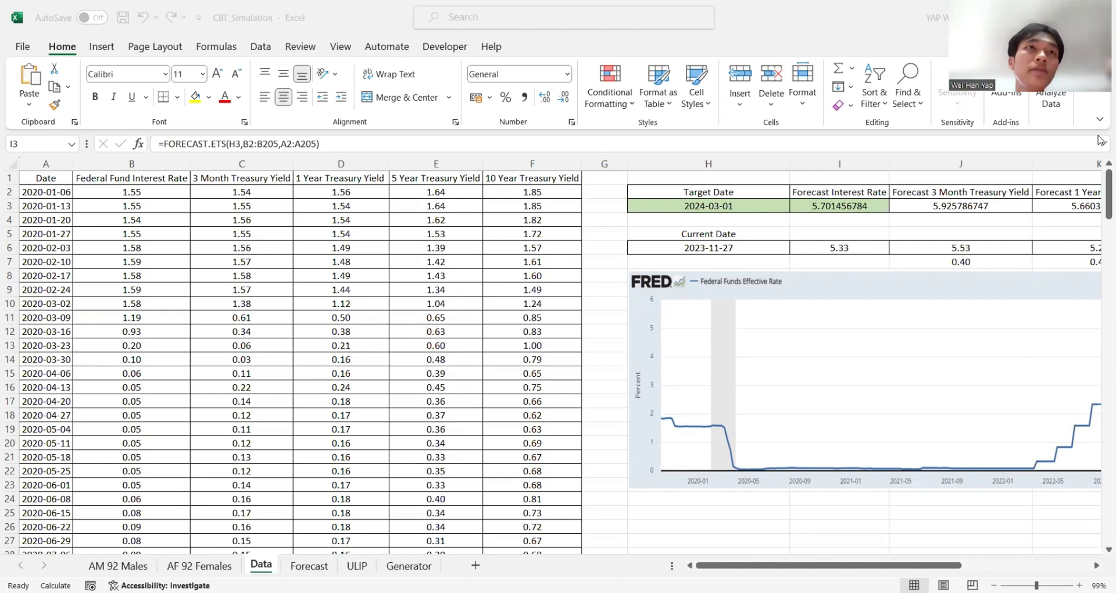
Select the Date column on the Data sheet and look over the historical rates, forecast table and federal funds chart
left_click(59, 162)
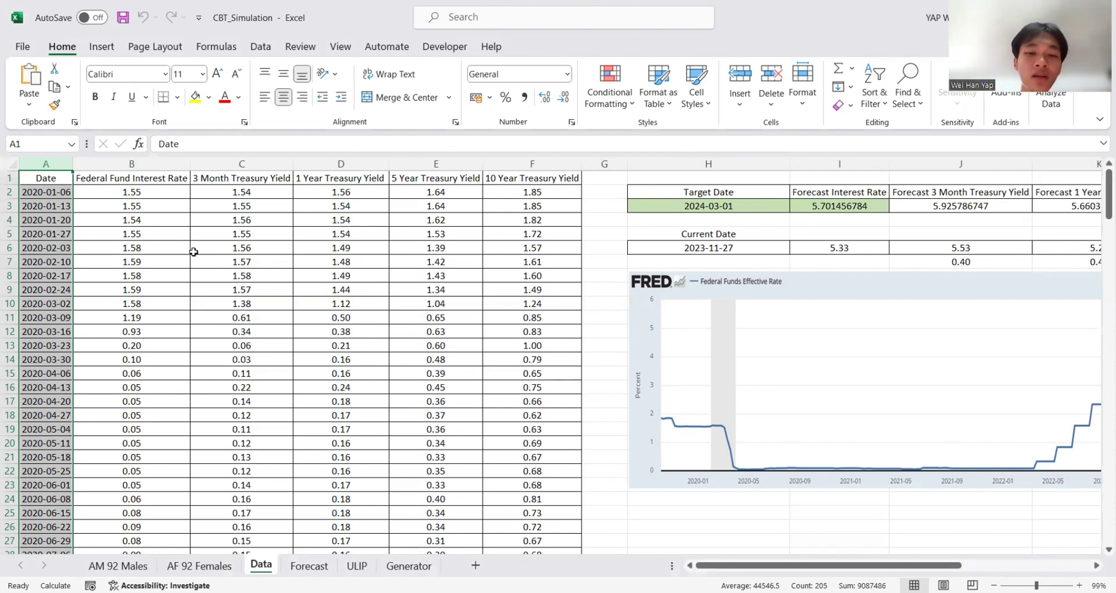
scroll(328, 298, "right", 5)
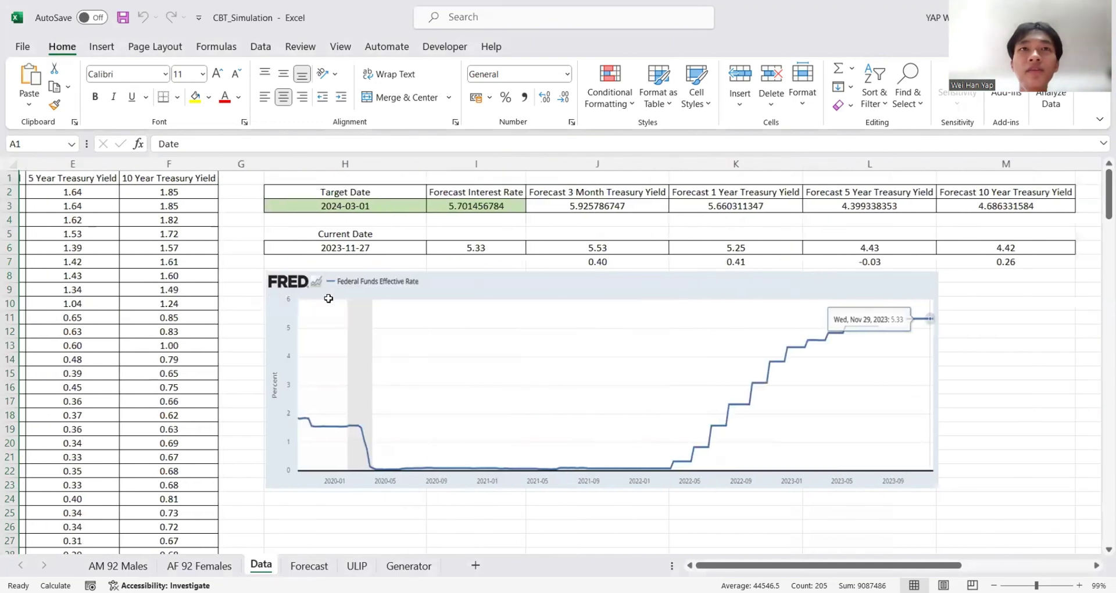
scroll(328, 298, "left", 1)
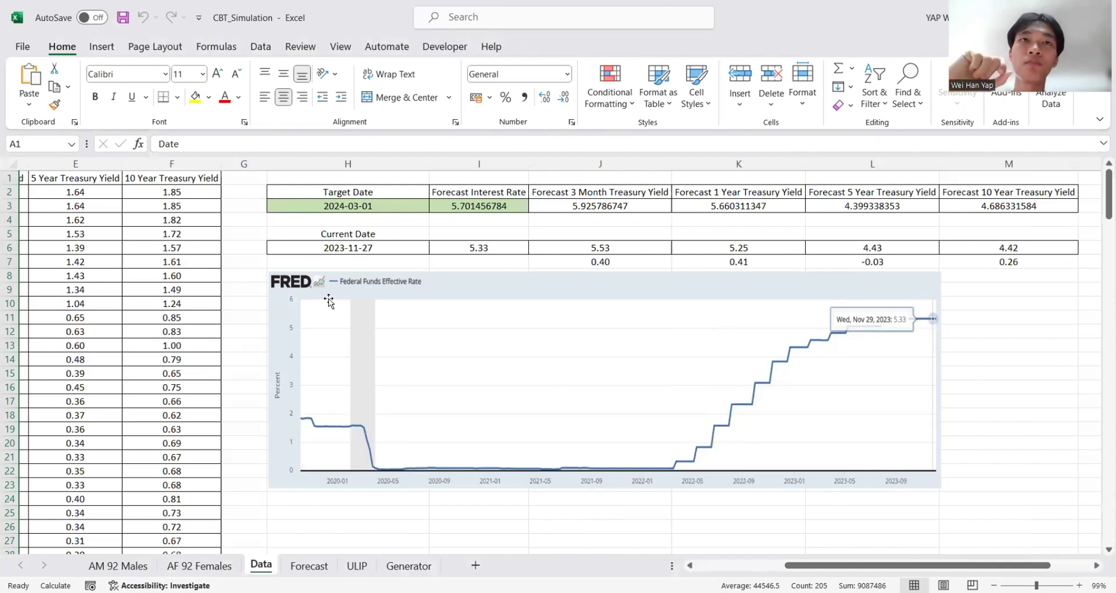
scroll(329, 300, "left", 5)
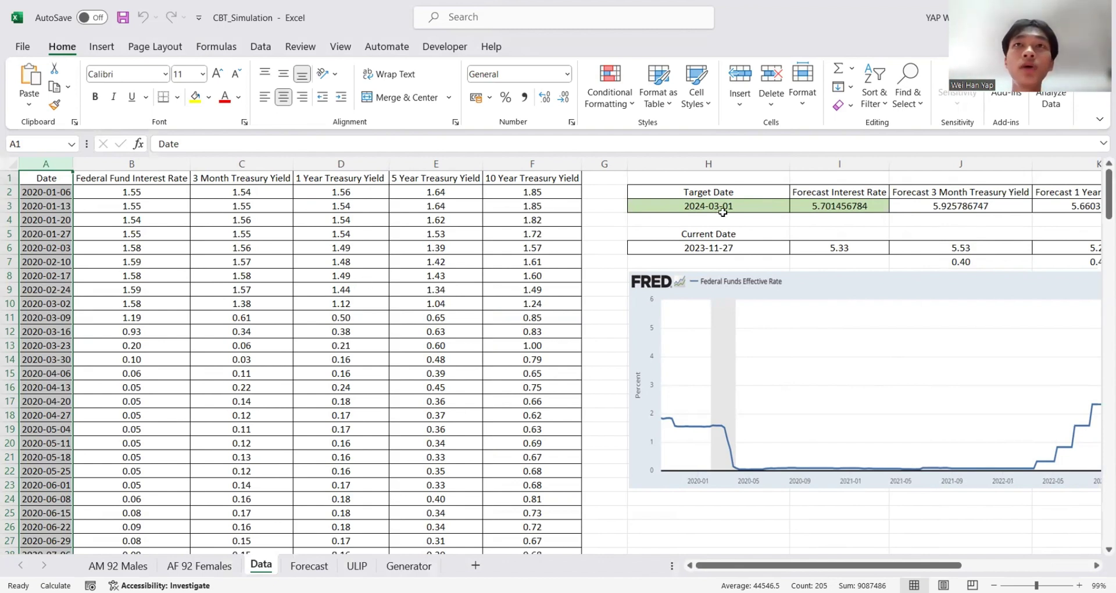
scroll(787, 210, "right", 6)
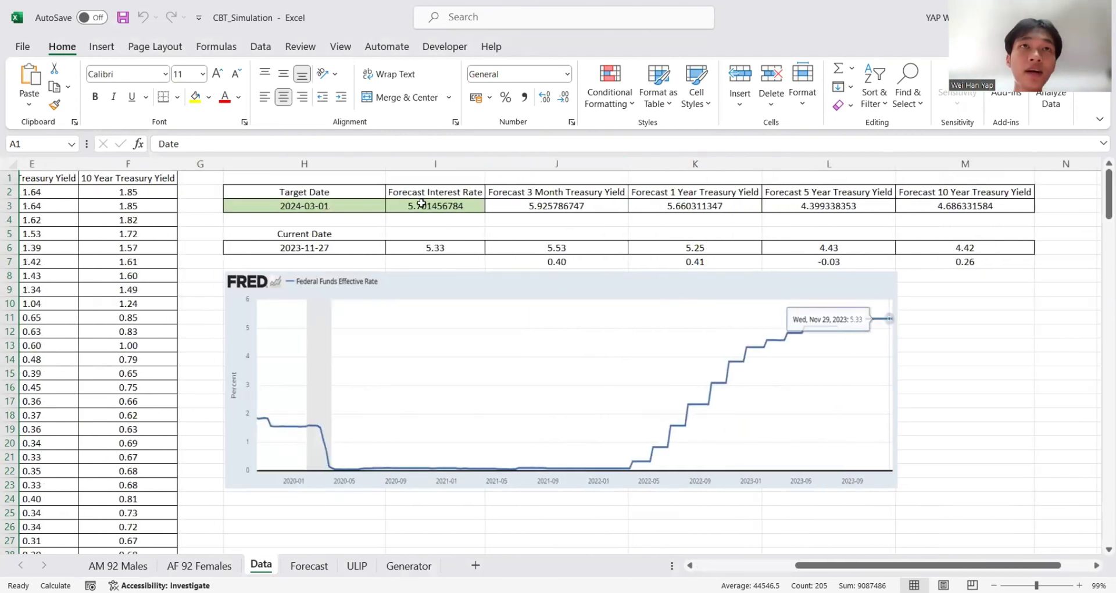
Check the target date in H3 and the forecast interest rate formula in I3
left_click(357, 206)
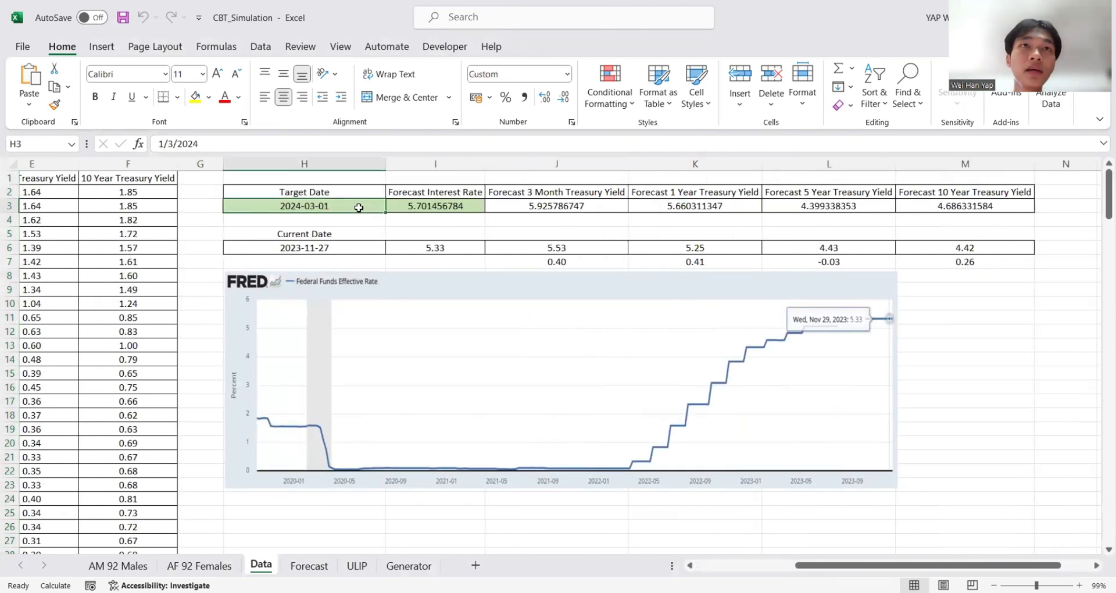
left_click(431, 206)
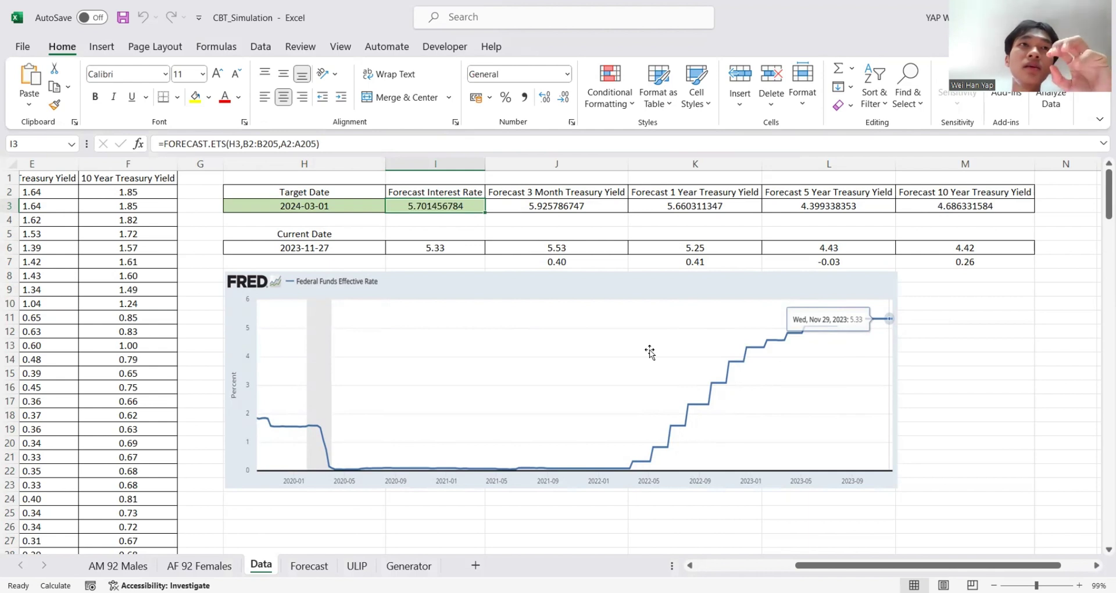
scroll(649, 352, "left", 2)
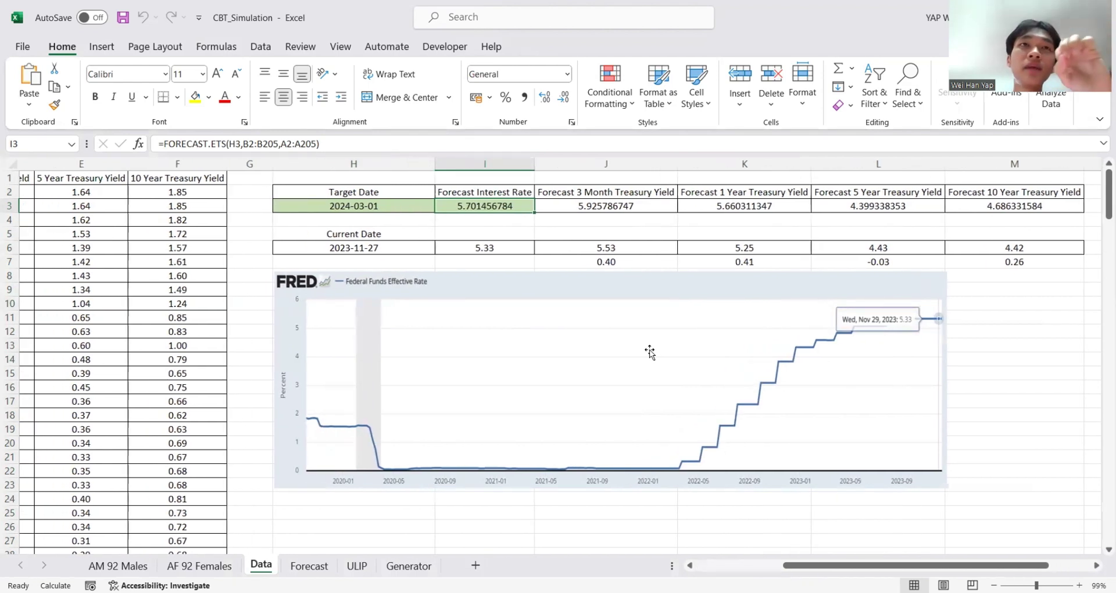
Open the ULIP sheet and inspect the first unit fund table's year 1 formulas from Premium through Fund before management charge
left_click(355, 566)
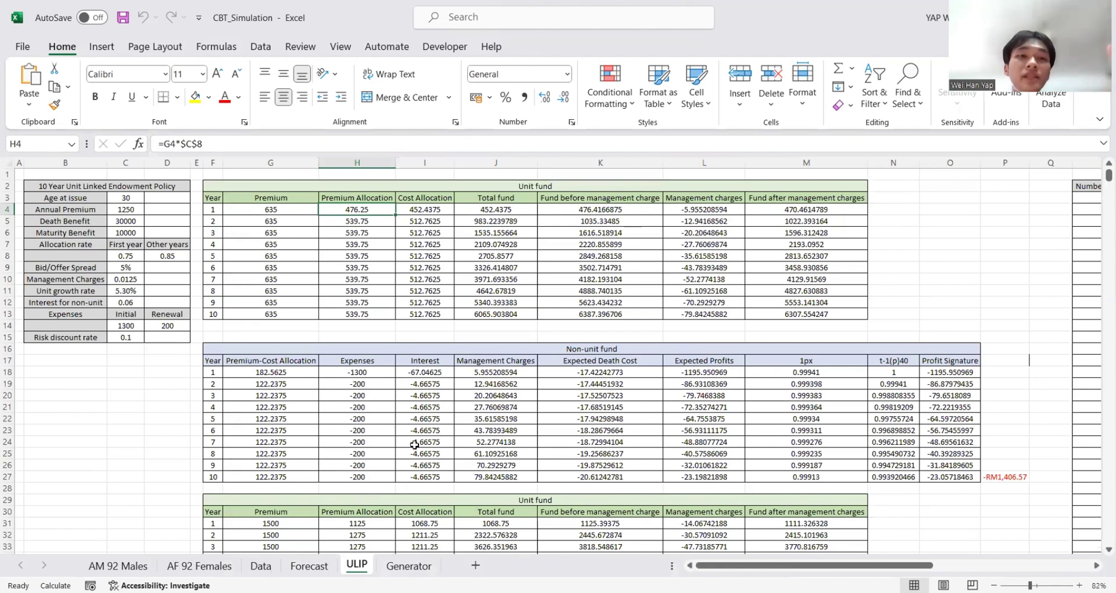
left_click(300, 213)
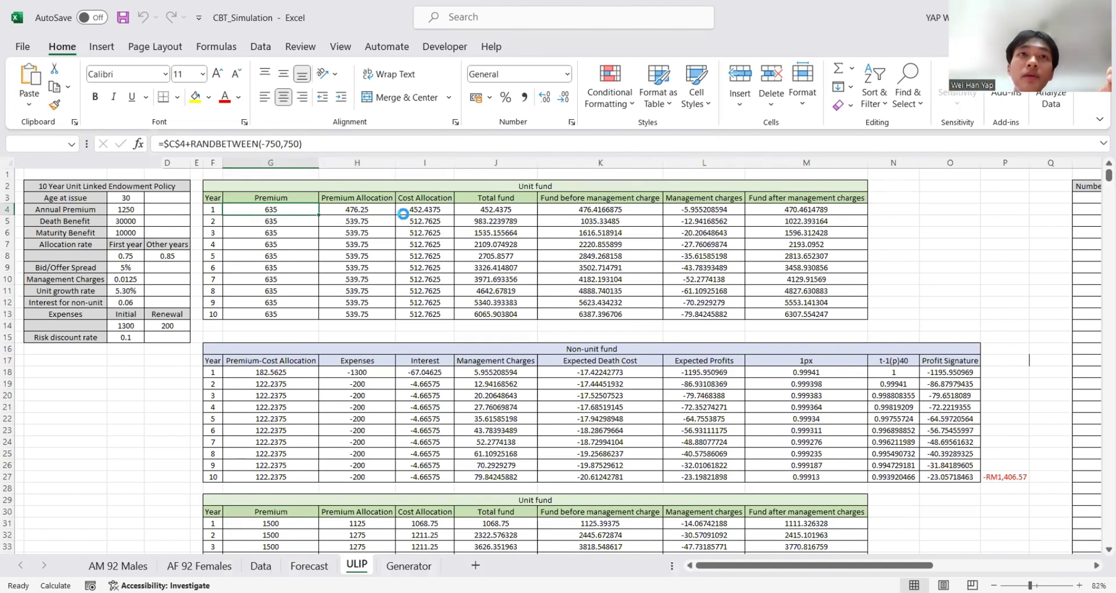
key("Right")
left_click(414, 140)
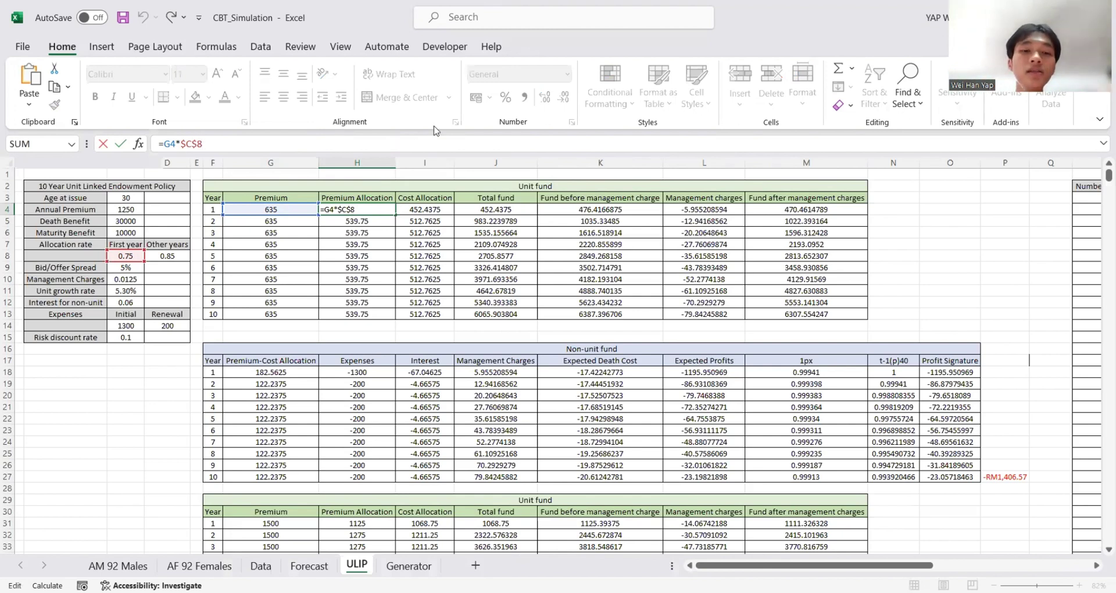
key("Tab")
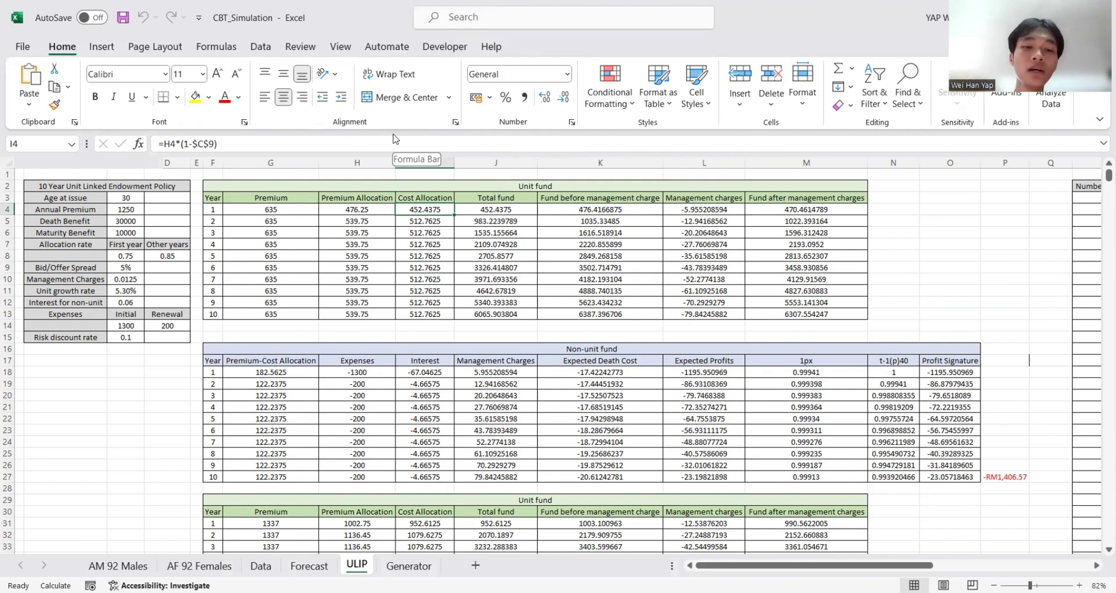
key("Right")
key("Right")
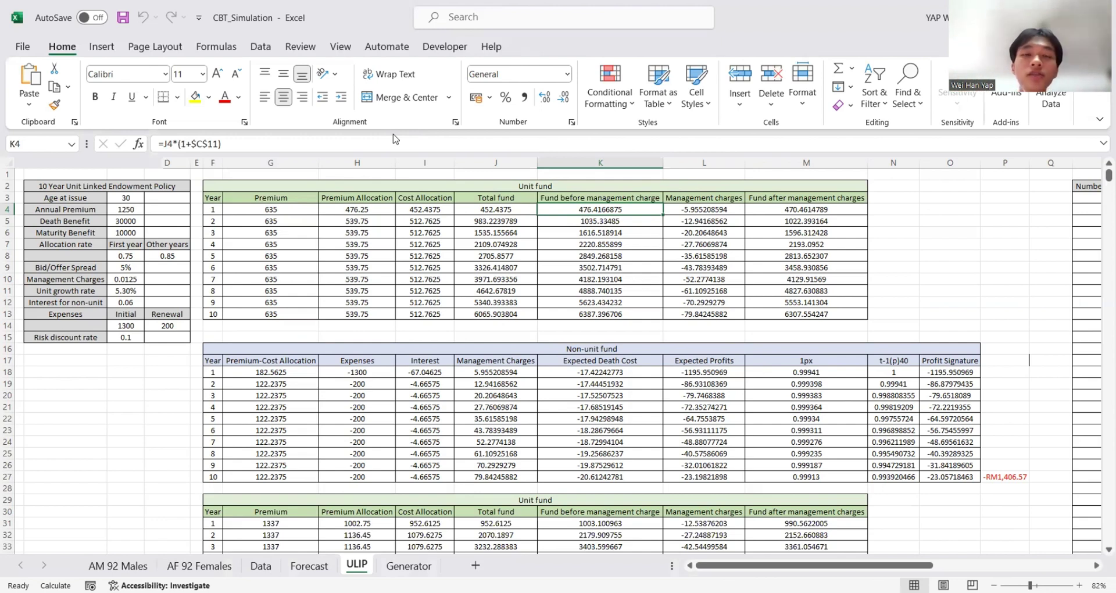
Inspect the first non-unit fund table's year 1 formulas from Premium-Cost Allocation through Expected Death Cost
left_click(287, 349)
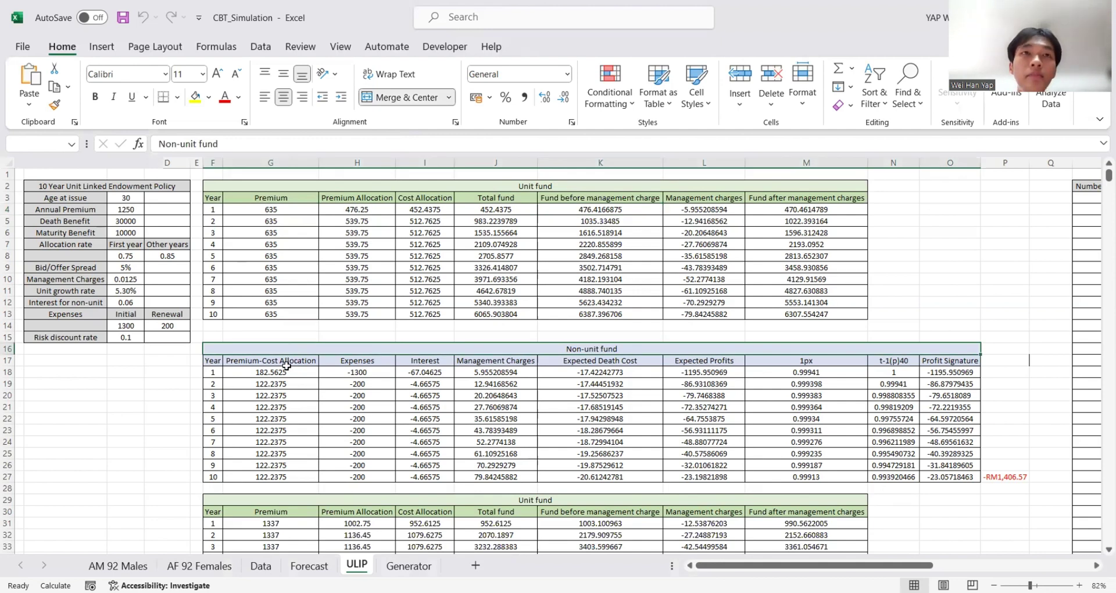
left_click(291, 370)
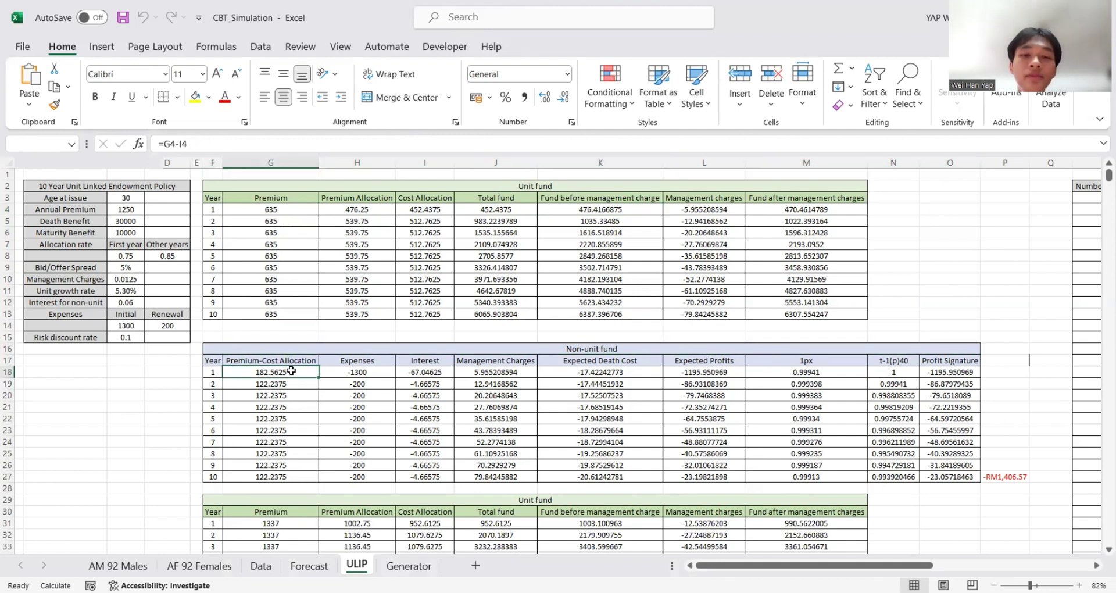
key("Right")
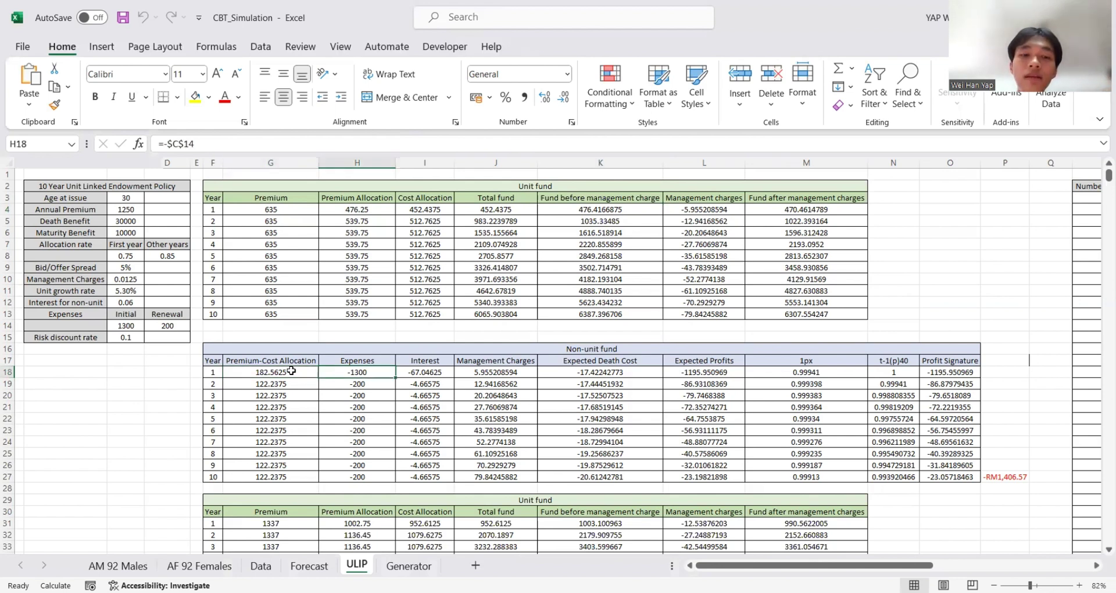
key("Right")
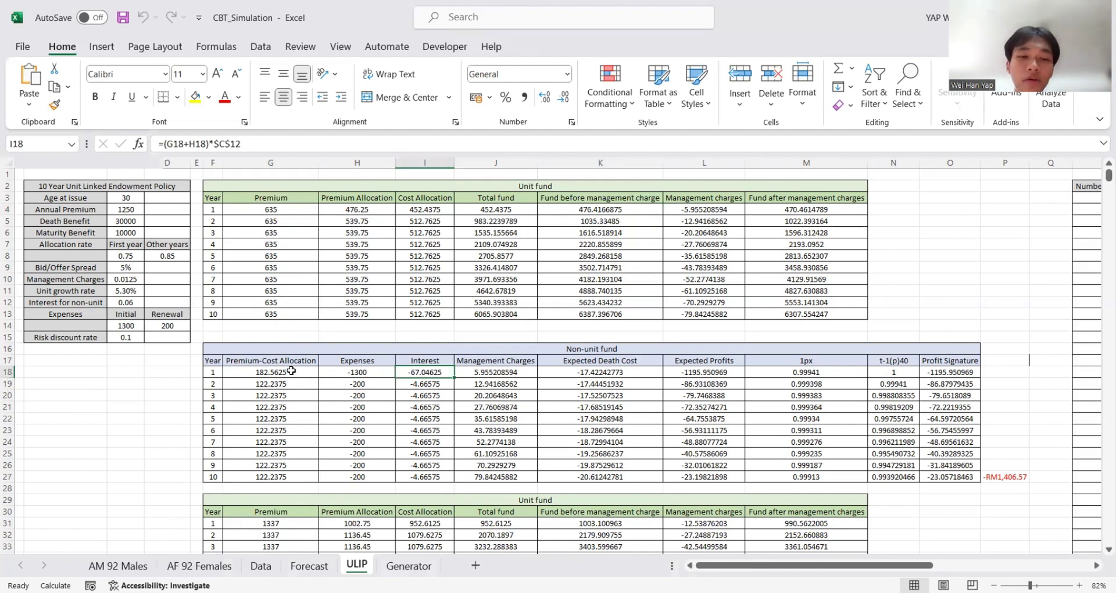
key("Right")
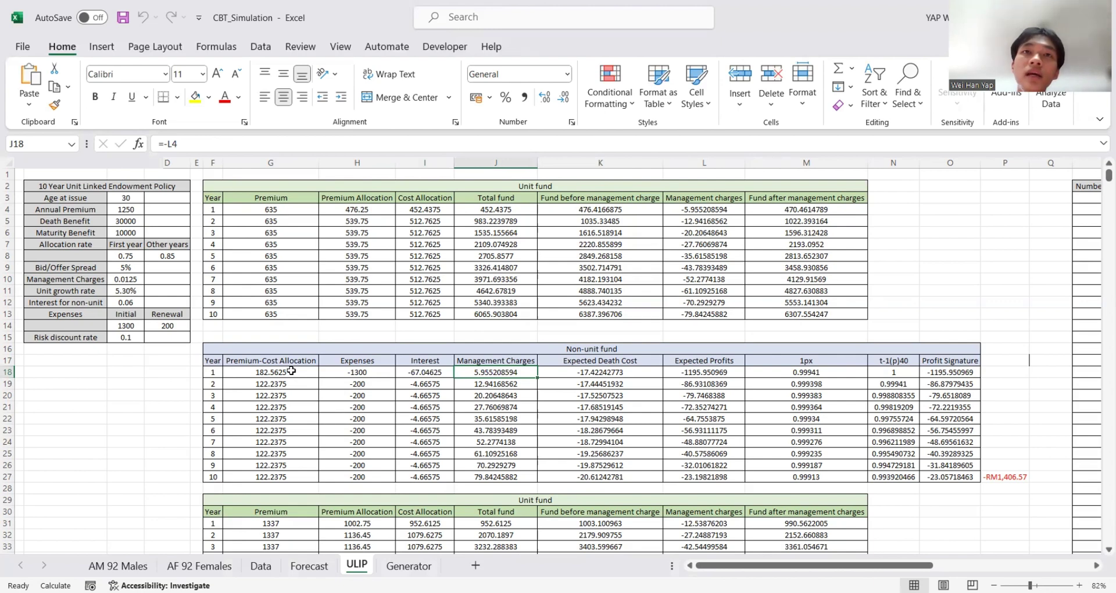
key("Right")
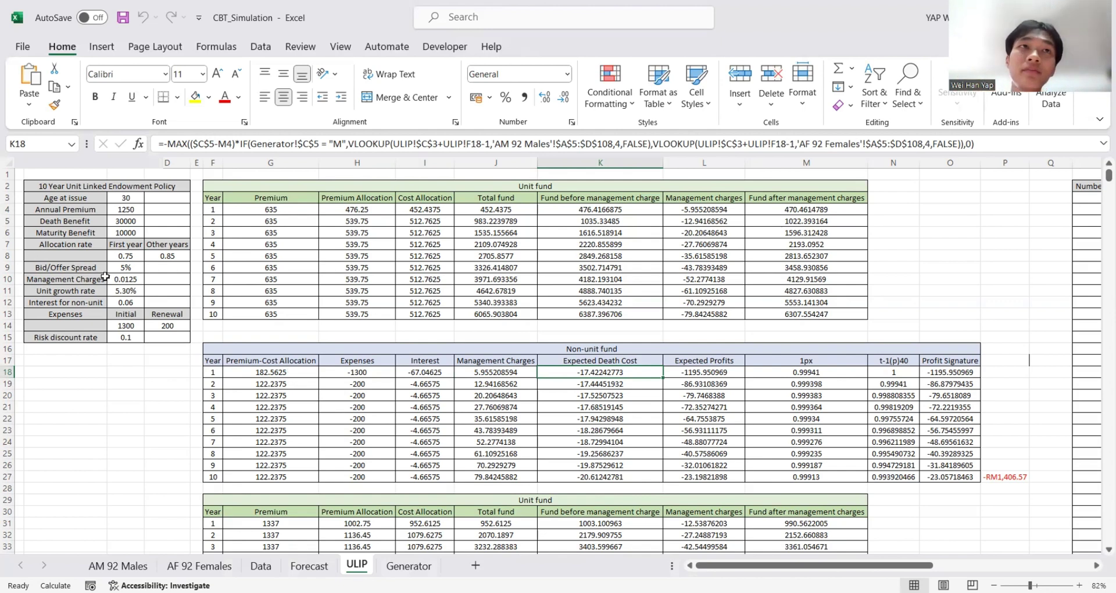
Compare the Death Benefit and the year 1 Fund after management charges with the Expected Death Cost formula that uses them
left_click(131, 222)
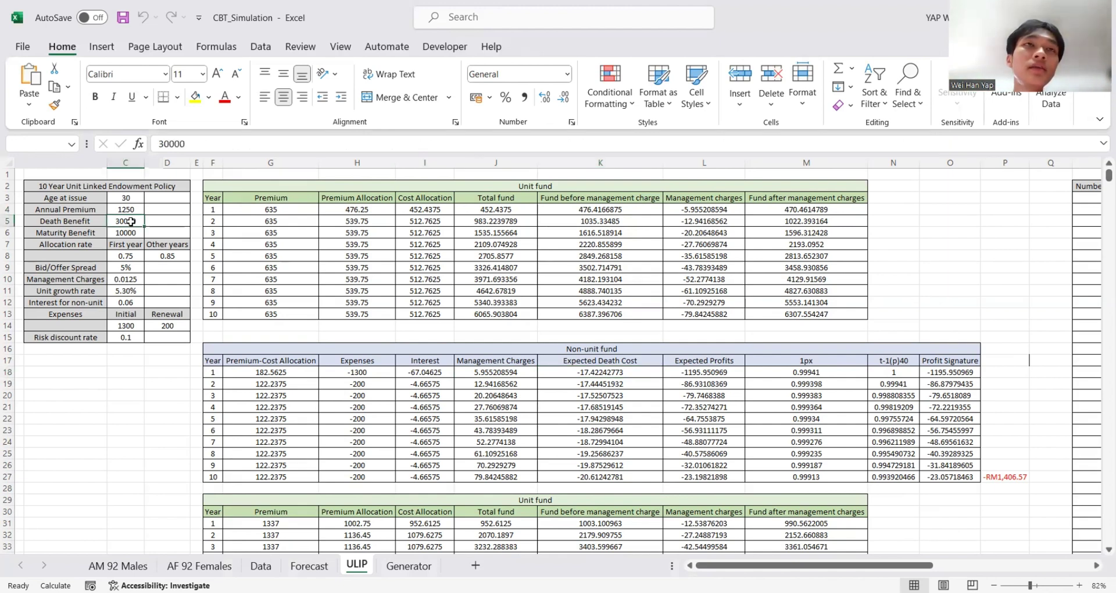
left_click(792, 211)
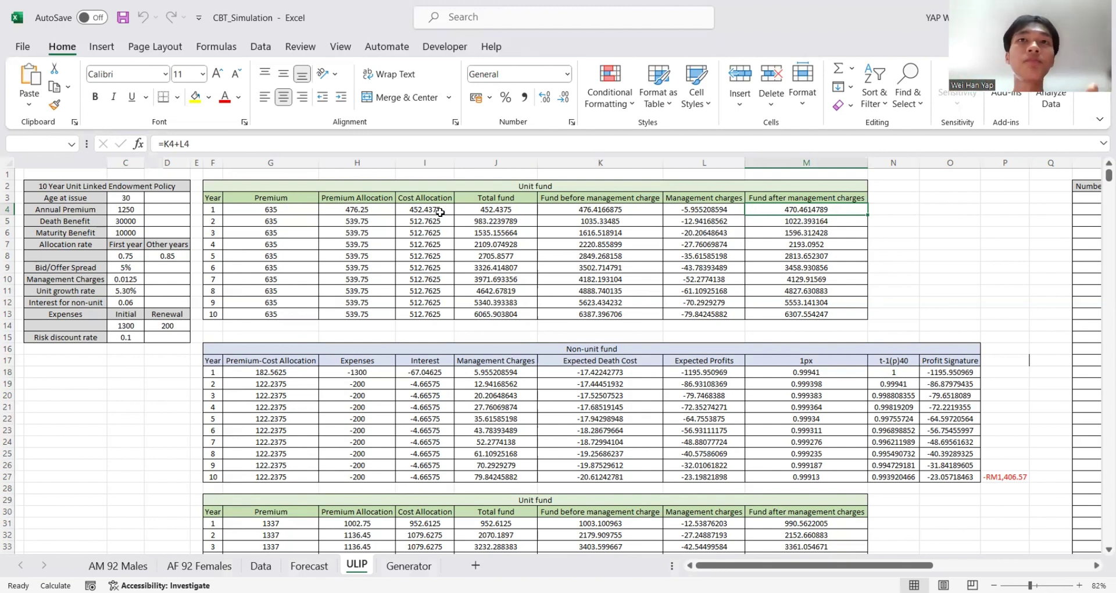
left_click(133, 217)
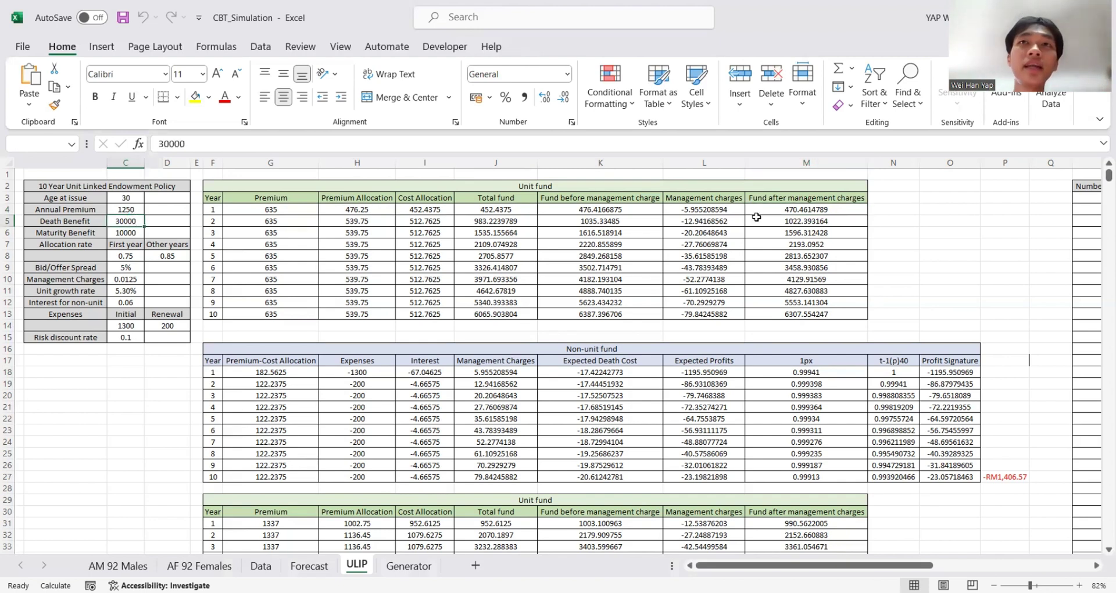
left_click(779, 209)
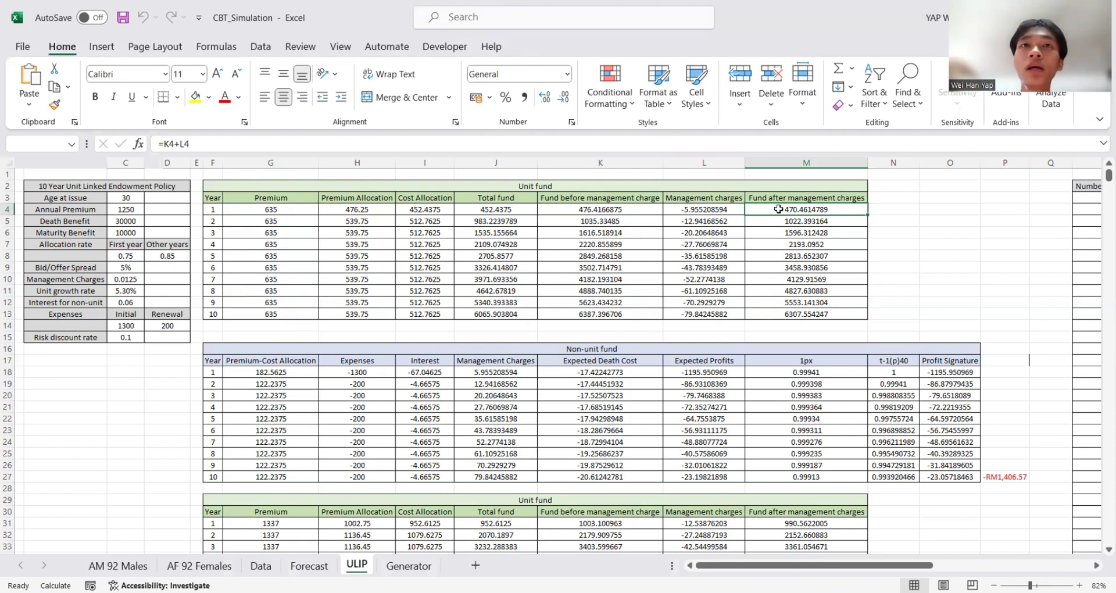
left_click(585, 369)
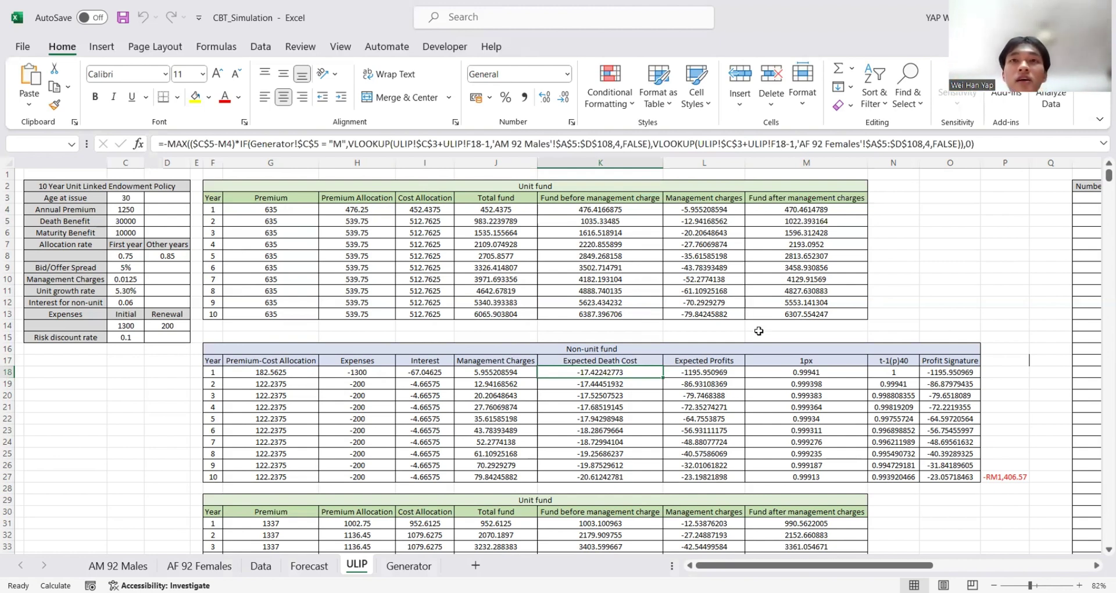
Step through the non-unit fund's year 1 cells from Expected Profits to the Profit Signature formula
scroll(745, 332, "right", 1)
scroll(745, 334, "right", 2)
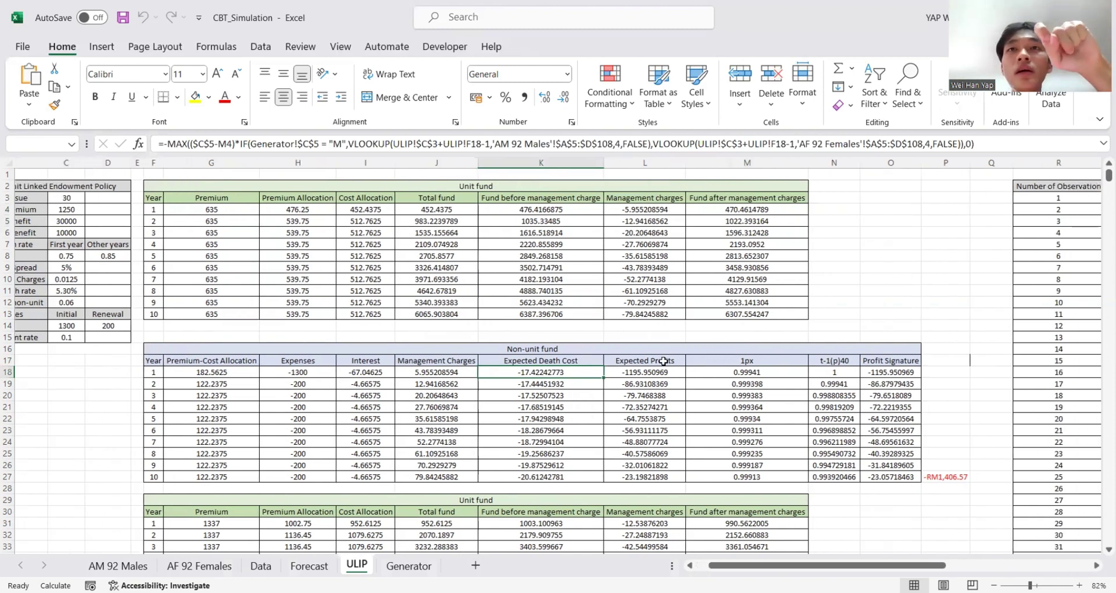
key("Right")
key("Right")
key("Right")
key("Right")
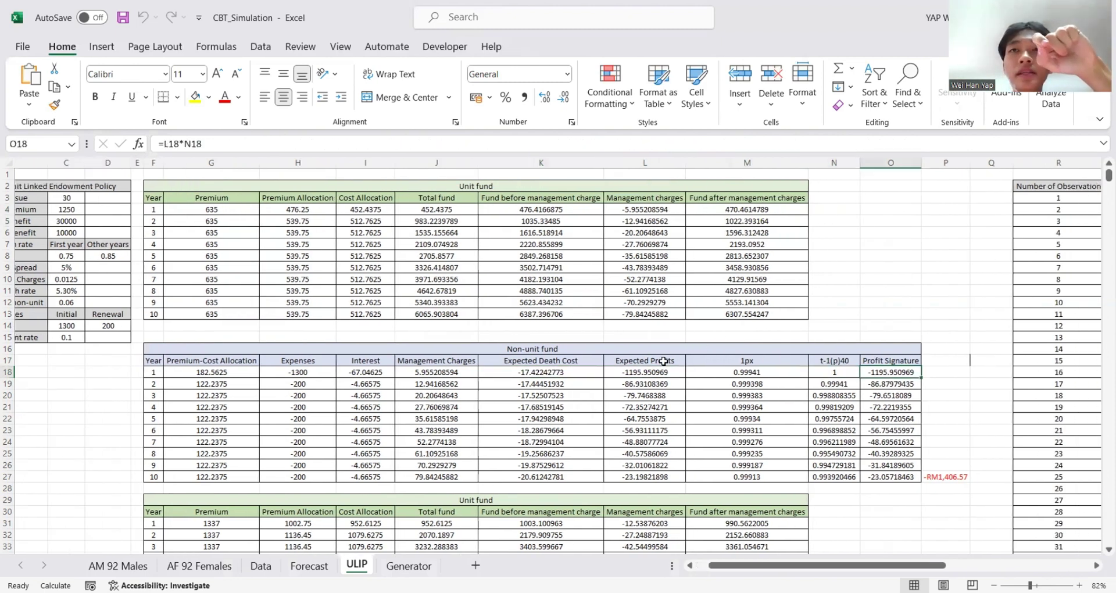
Follow the Profit Signature column down to year 10 and inspect the NPV formula beside it in P27
key("Down")
key("Down")
key("Down")
key("Down")
key("Down")
key("Down")
key("Down")
key("Down")
key("Down")
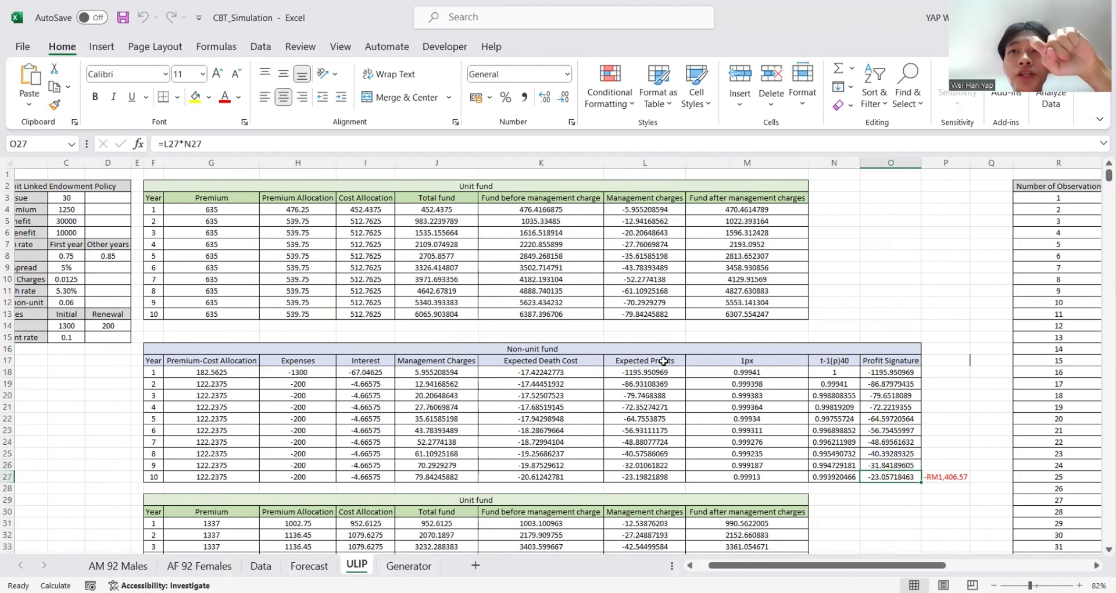
key("Right")
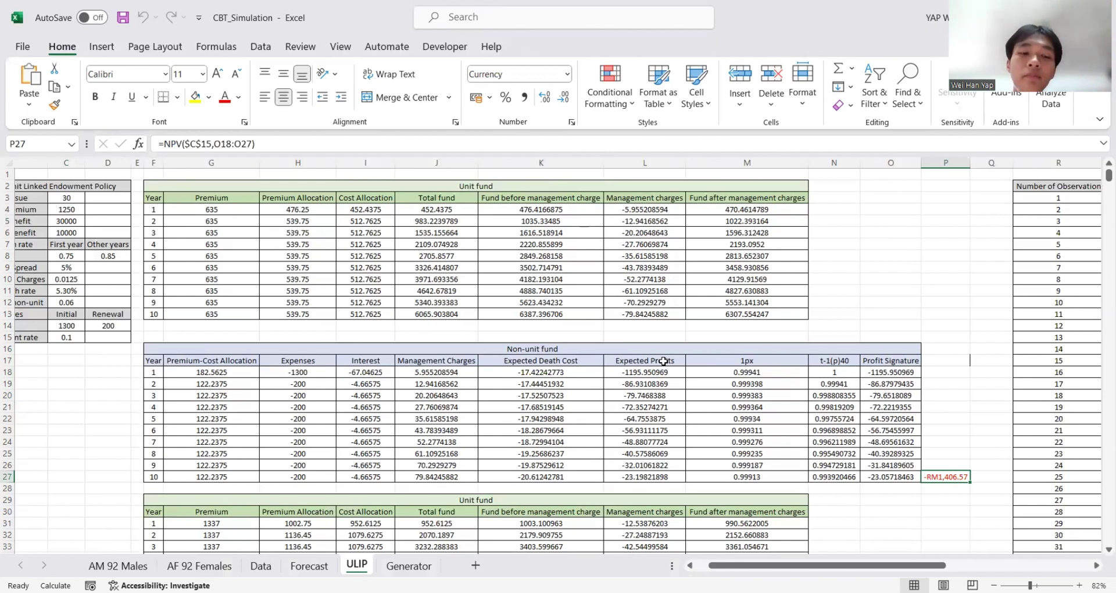
View the simulated premium and NPV table with its plot, and select all entries under Number of Observation
scroll(663, 361, "right", 1)
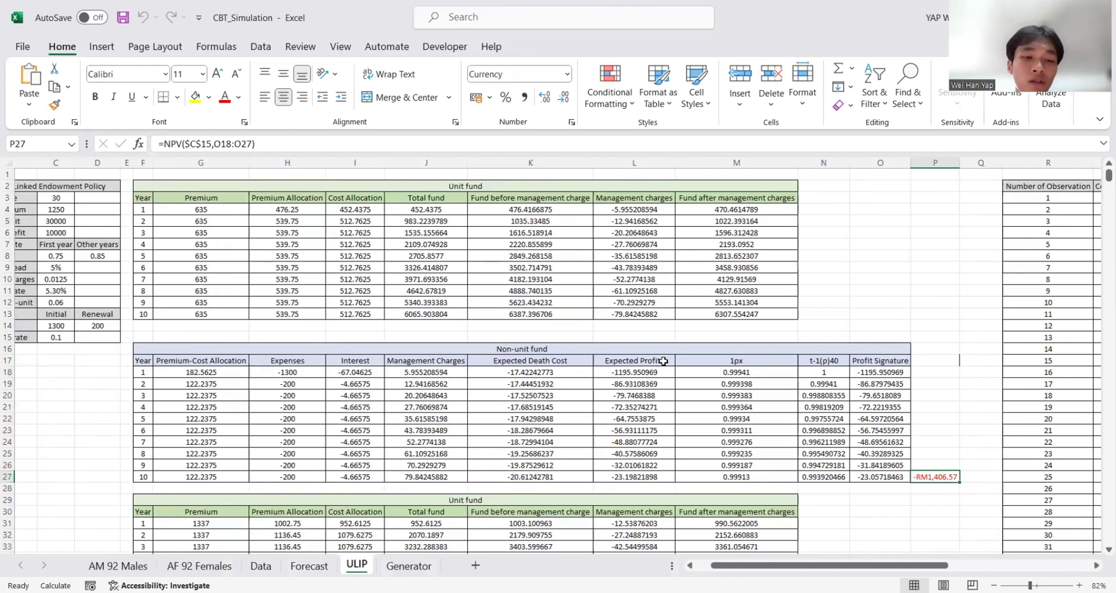
scroll(663, 361, "right", 1)
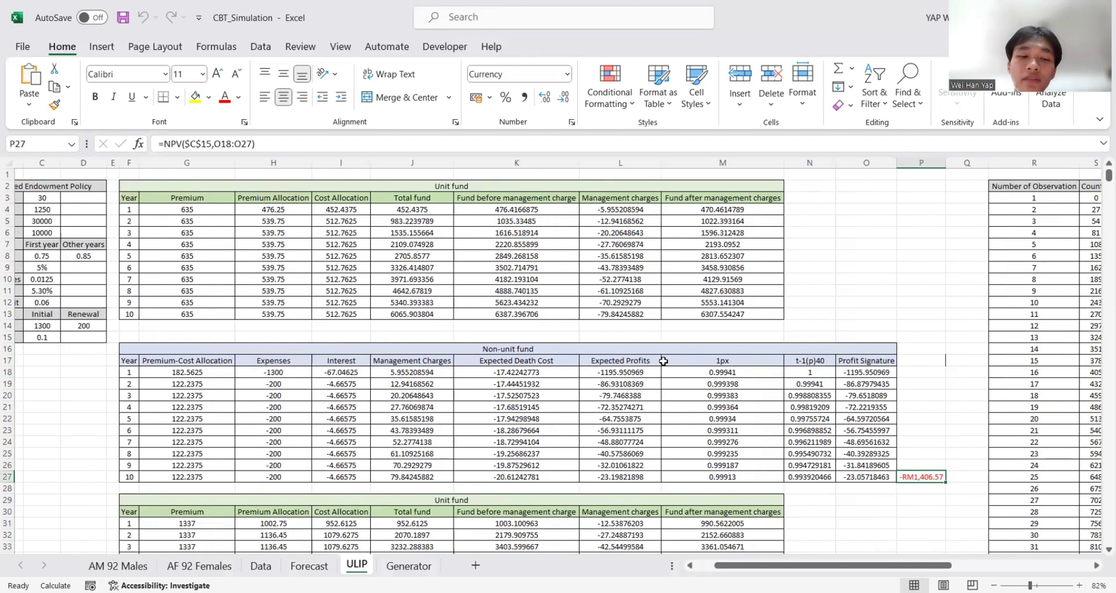
scroll(663, 361, "right", 5)
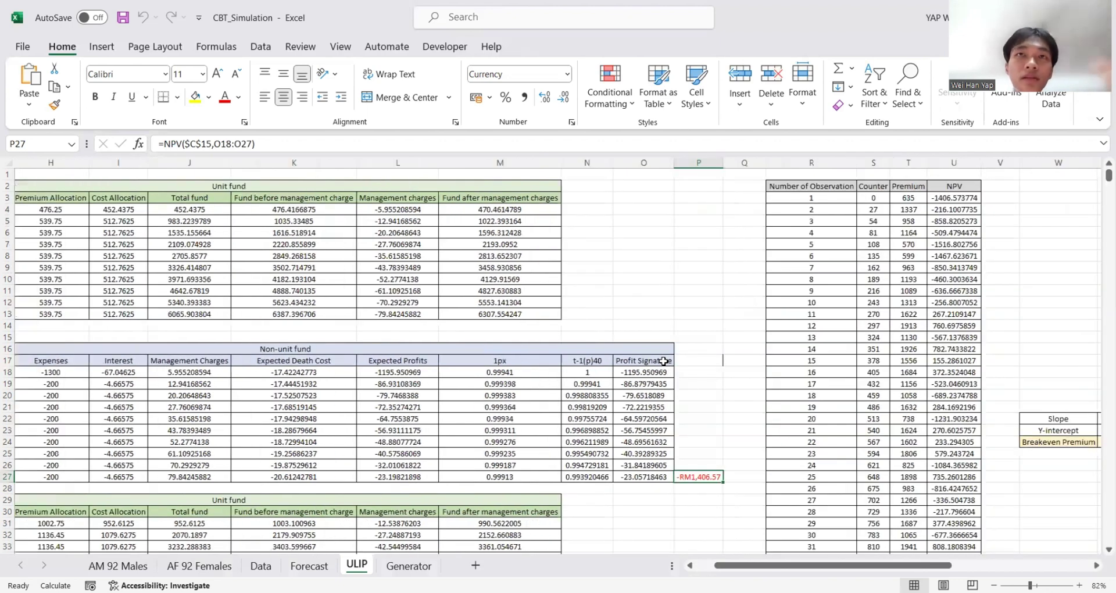
scroll(663, 361, "right", 3)
scroll(663, 361, "right", 1)
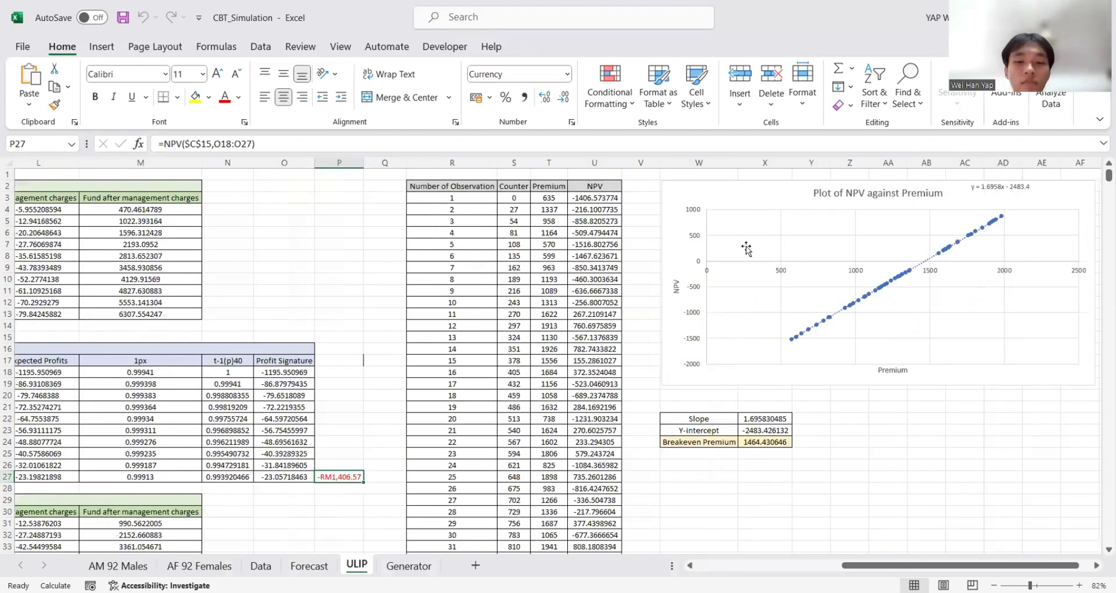
left_click(447, 198)
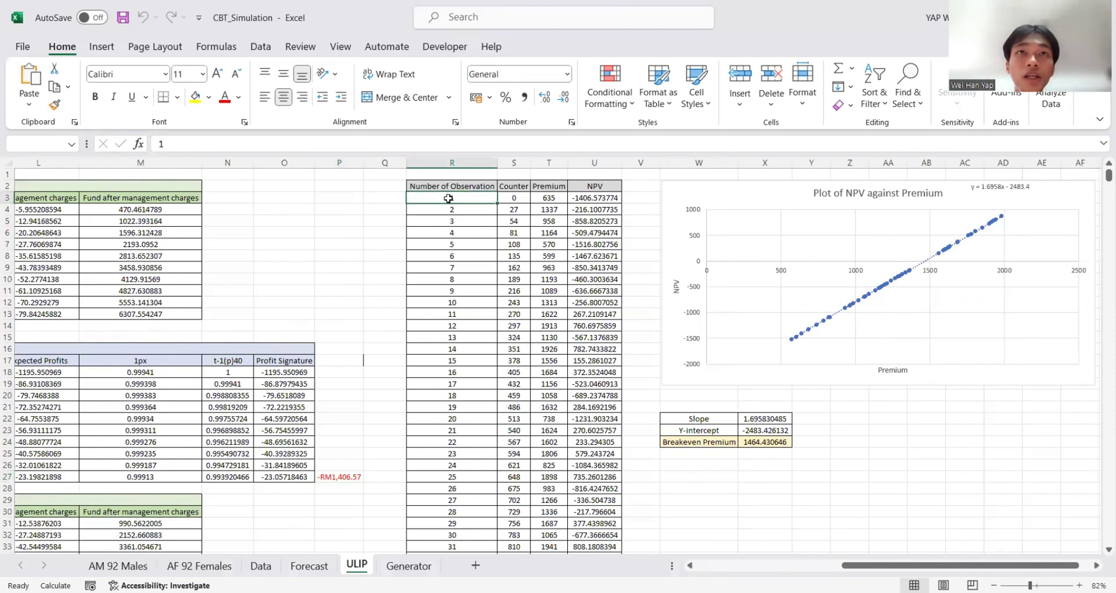
key("ctrl+shift+Down")
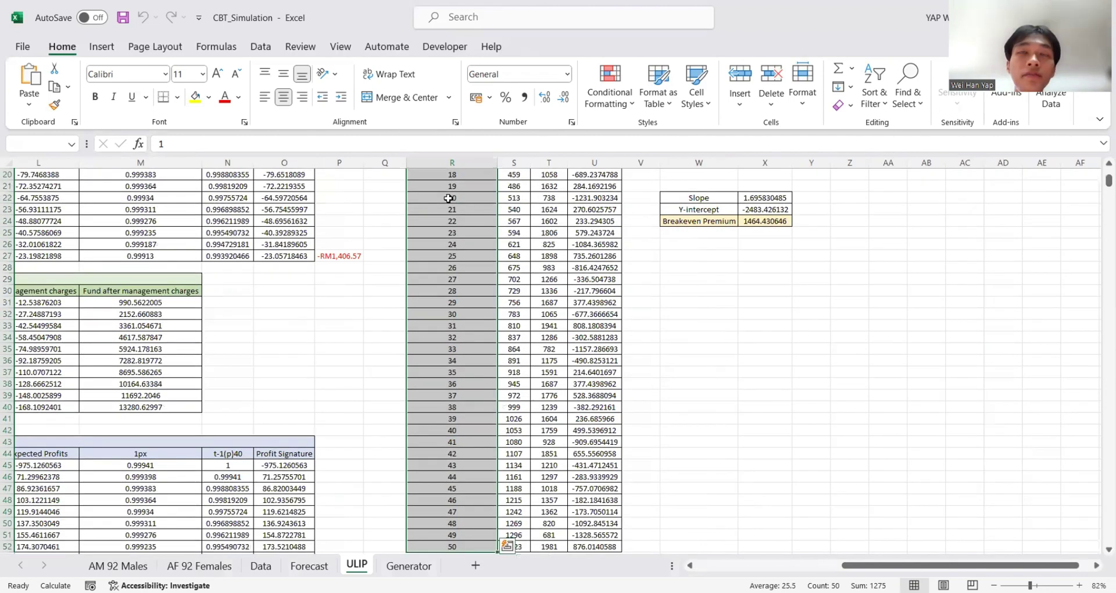
scroll(448, 199, "up", 6)
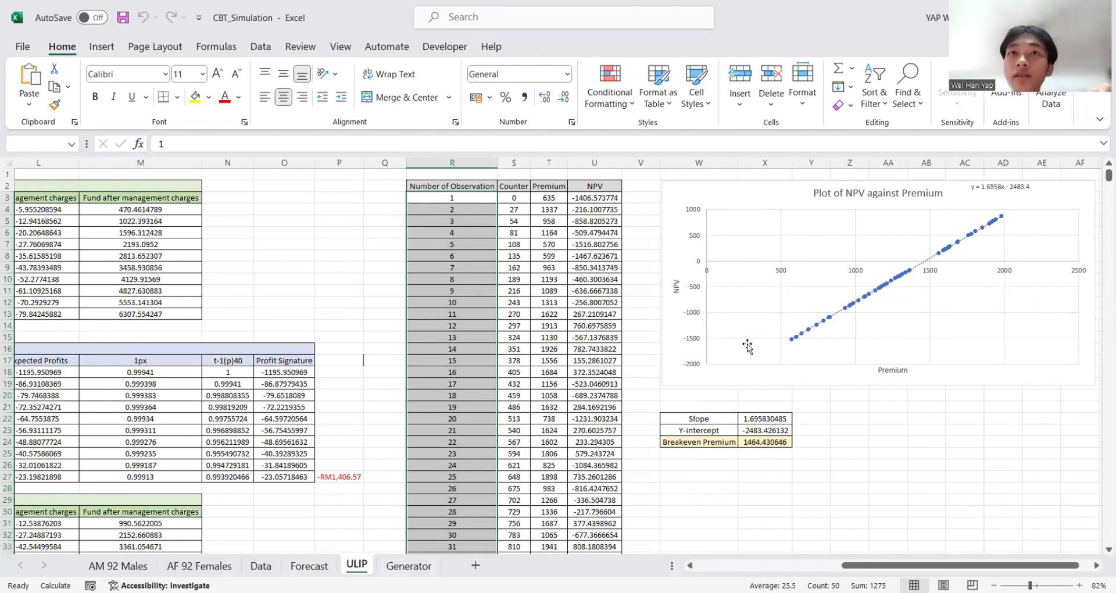
Review the plot of NPV against Premium and its breakeven table, and bring up the policy table on the Generator sheet
scroll(746, 347, "right", 2)
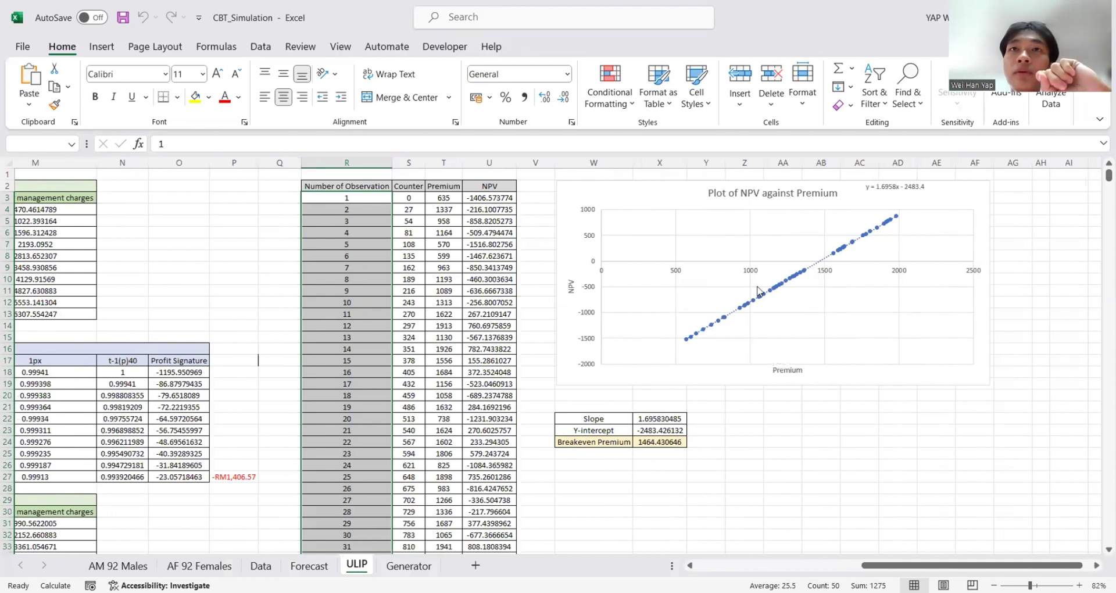
mouse_move(751, 310)
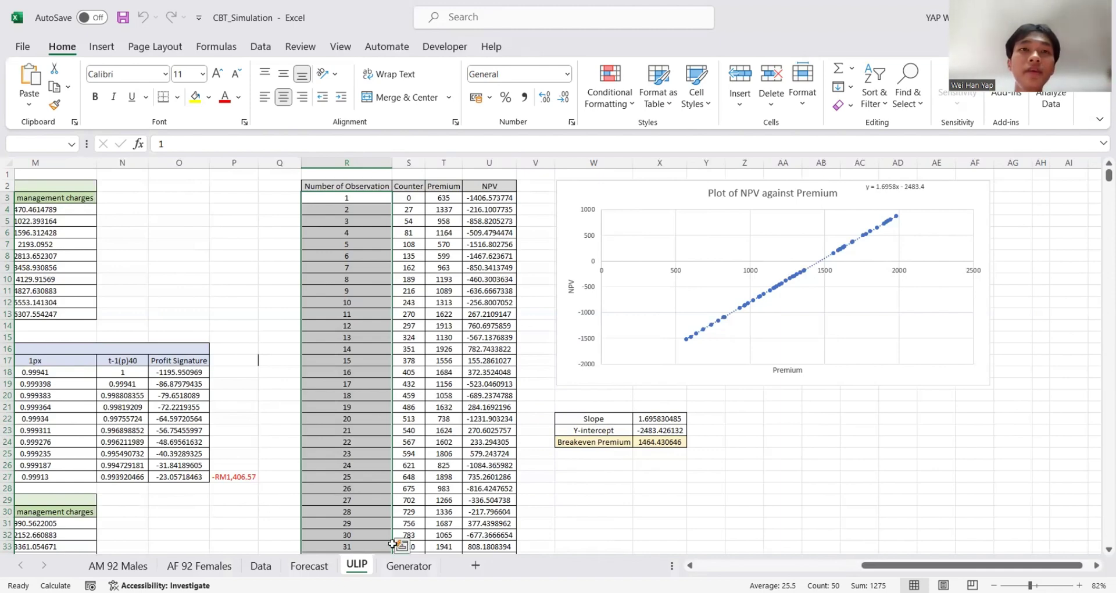
left_click(407, 565)
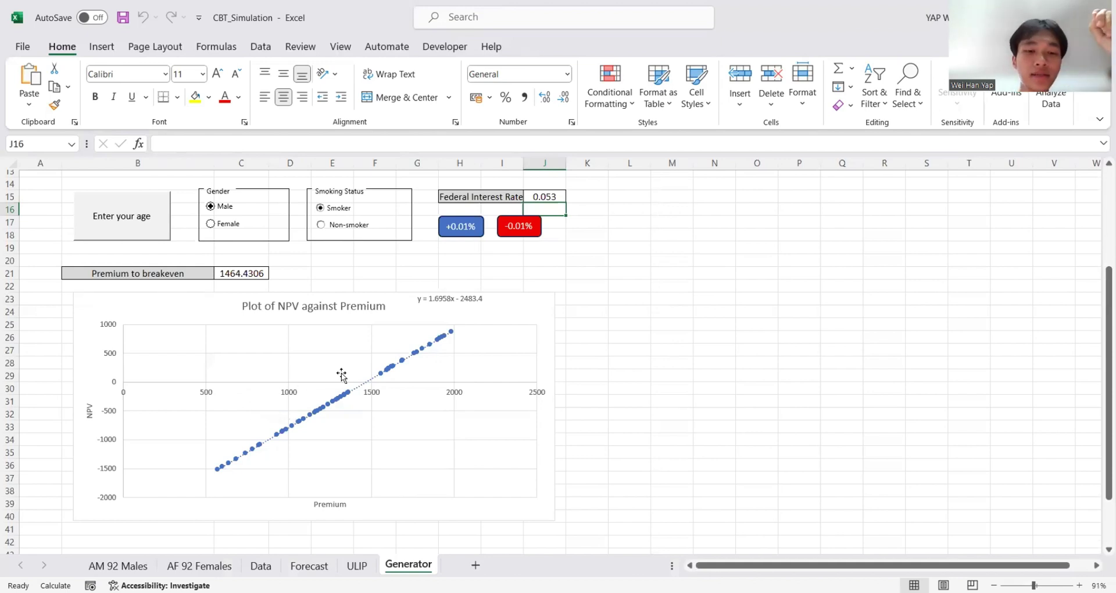
scroll(349, 349, "up", 4)
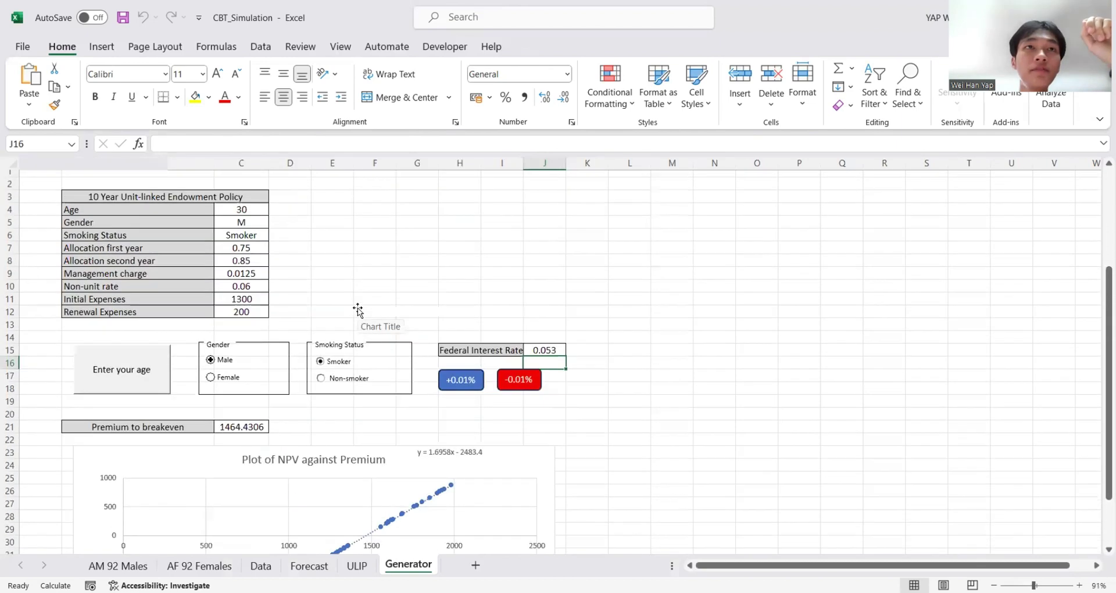
Inspect the smoker-dependent formulas behind Initial Expenses and Renewal Expenses, and return to the breakeven premium and NPV plot
left_click(242, 296)
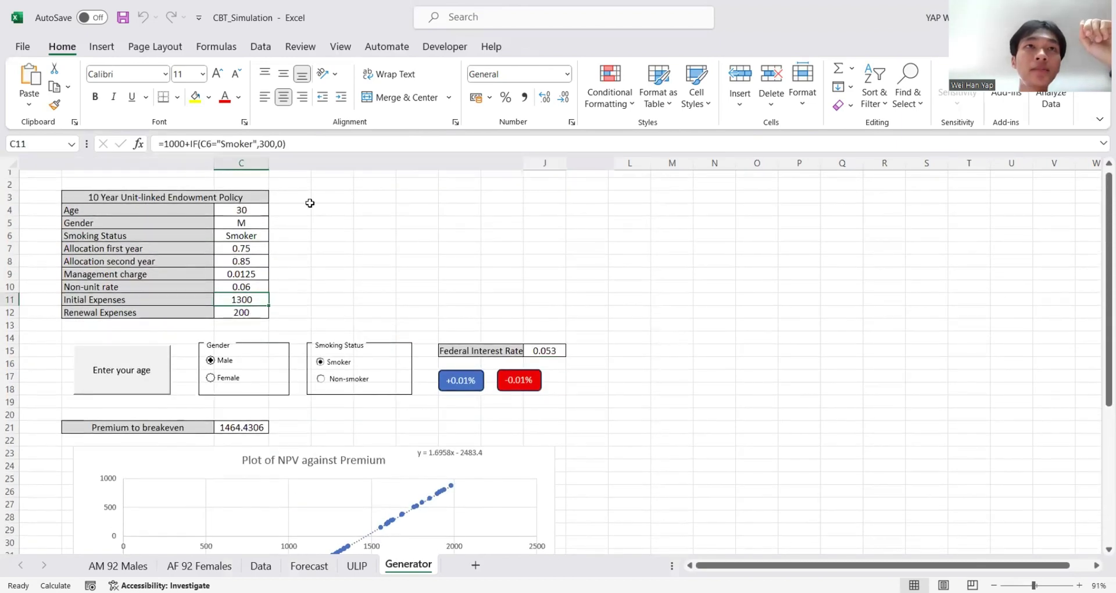
left_click(303, 144)
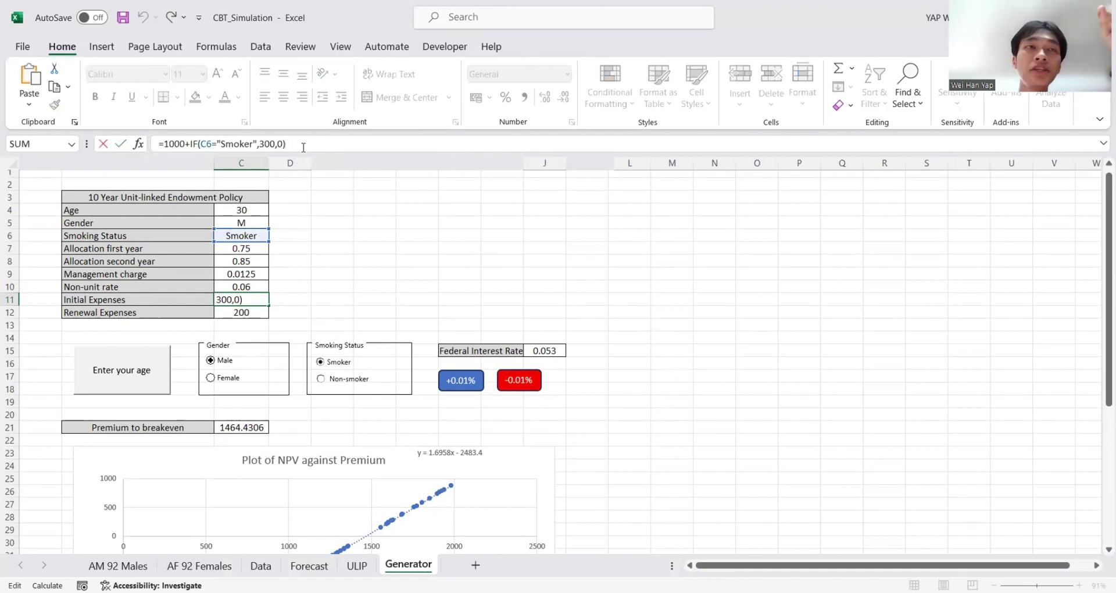
left_click(235, 312)
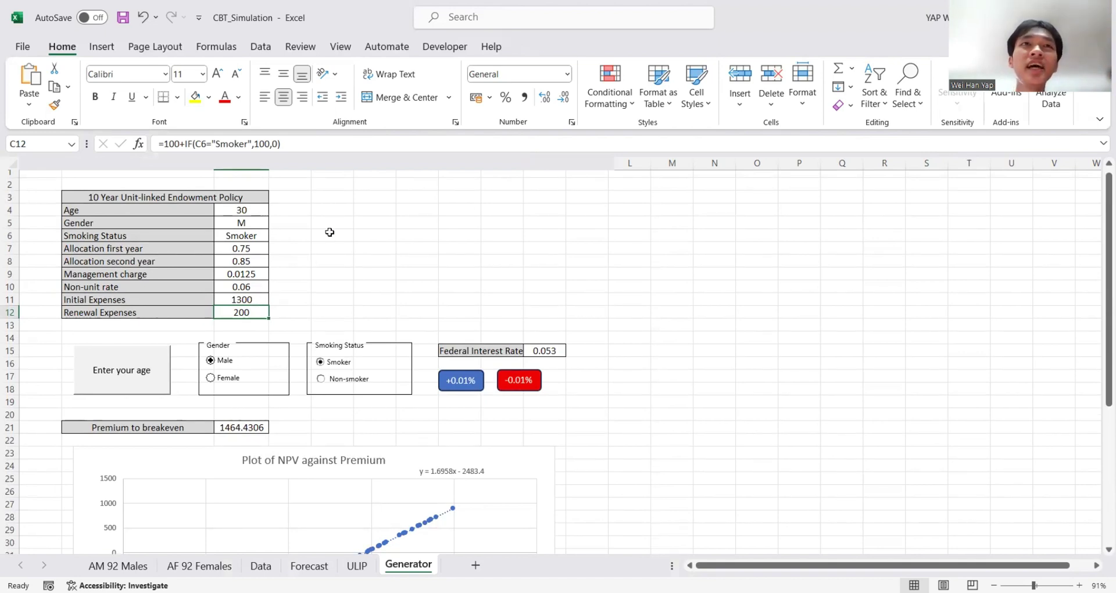
left_click(253, 299)
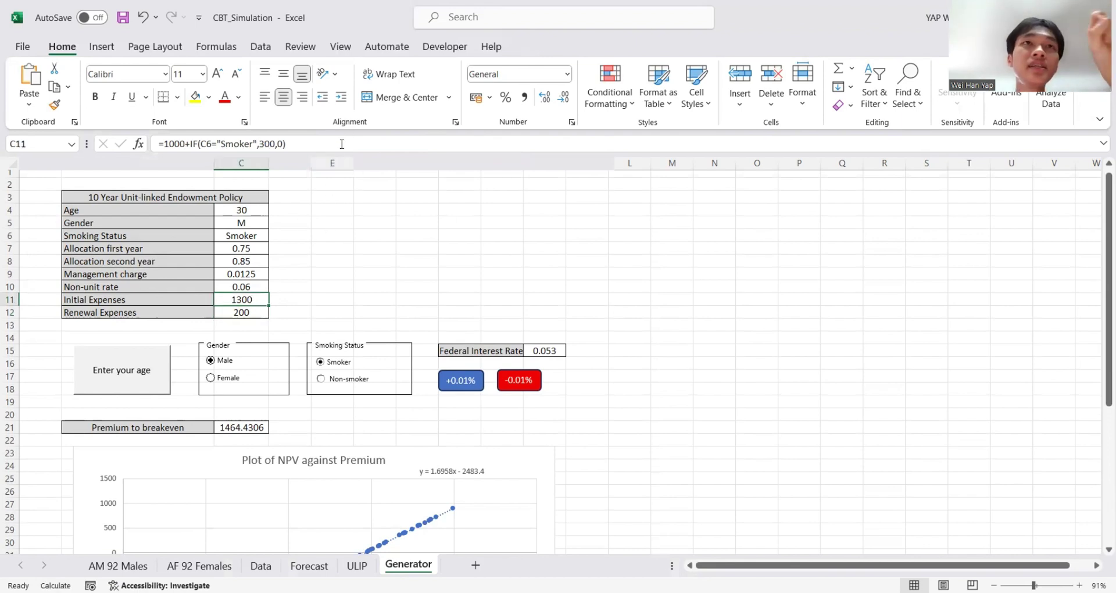
left_click(341, 143)
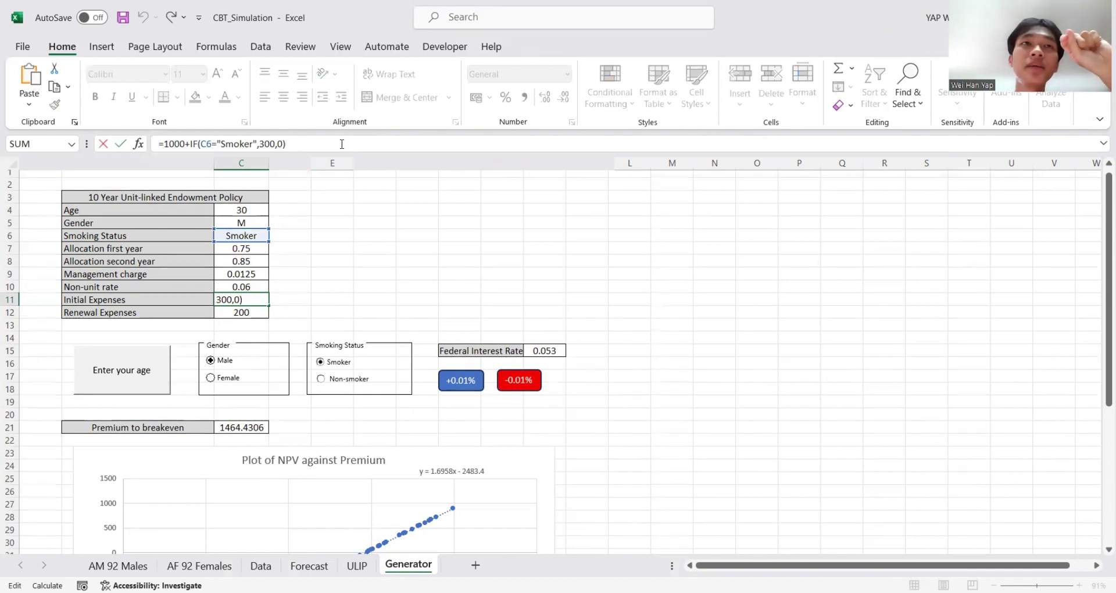
key("Return")
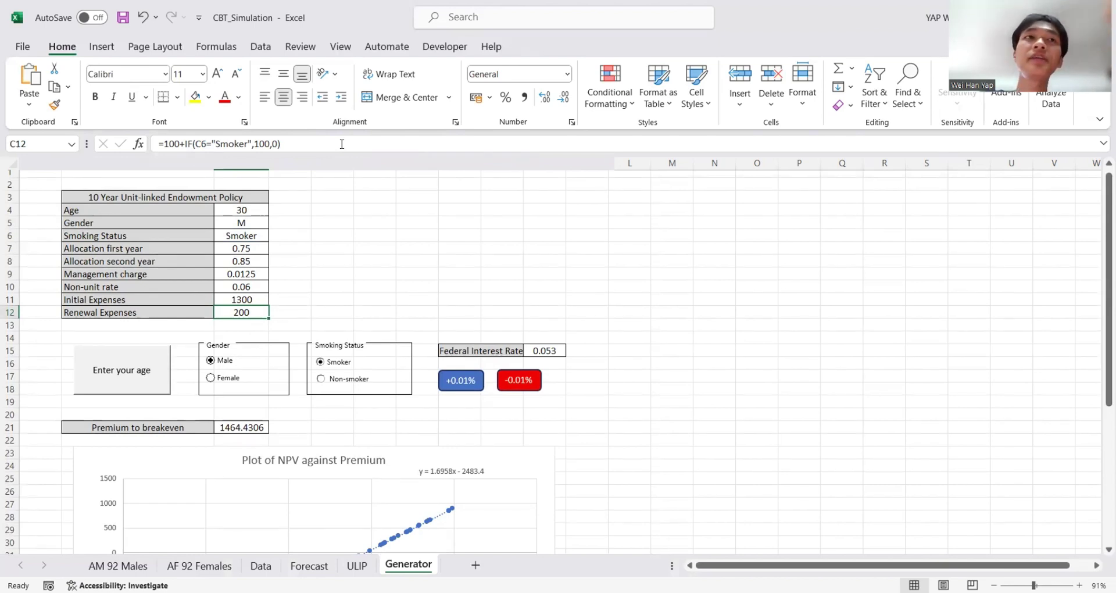
scroll(338, 276, "down", 4)
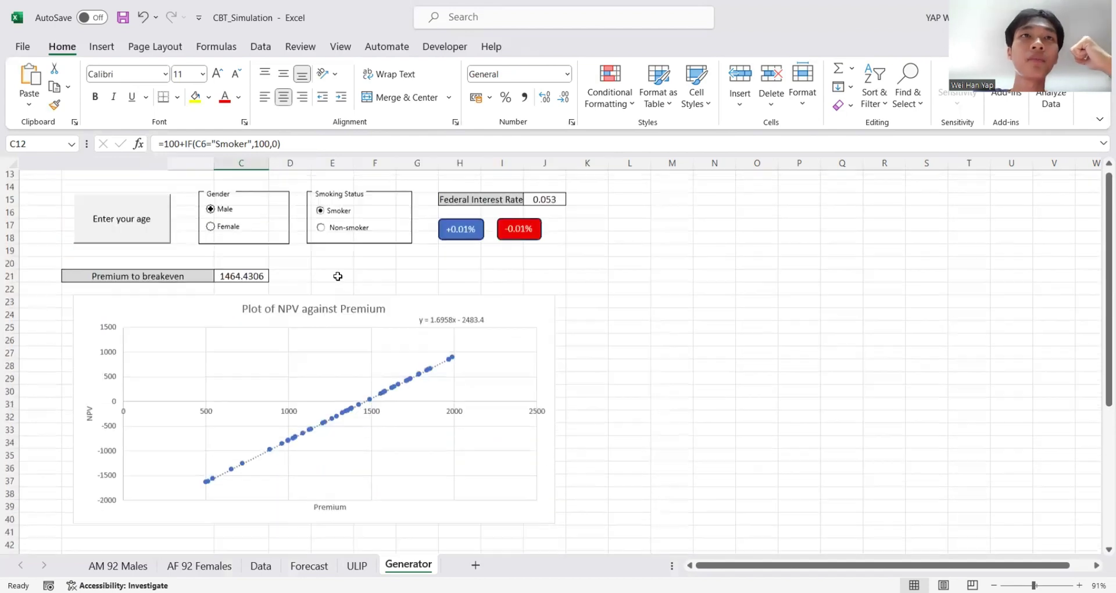